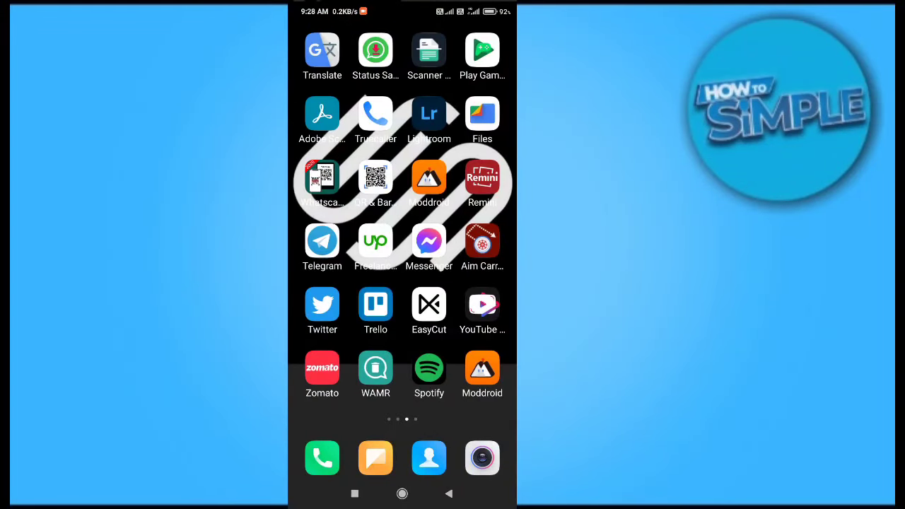
Launch Telegram from the home screen.
drag(323, 242, 322, 234)
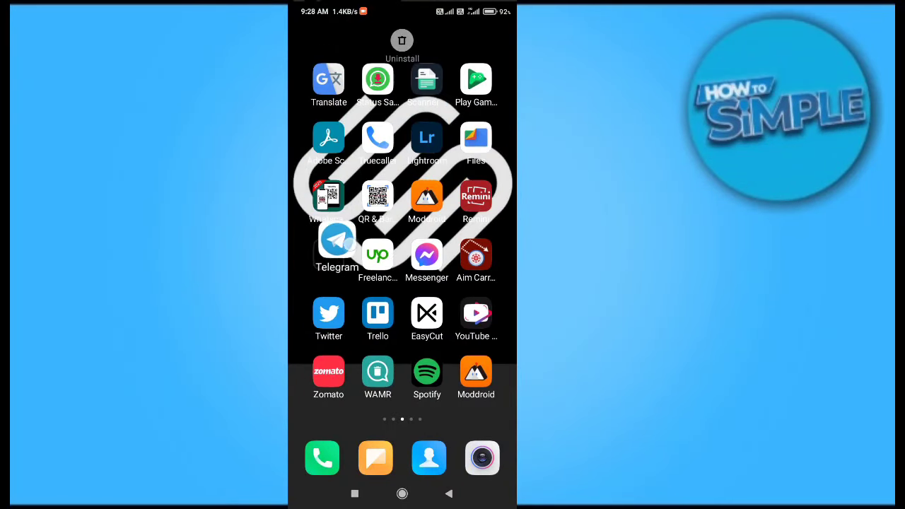
click(322, 242)
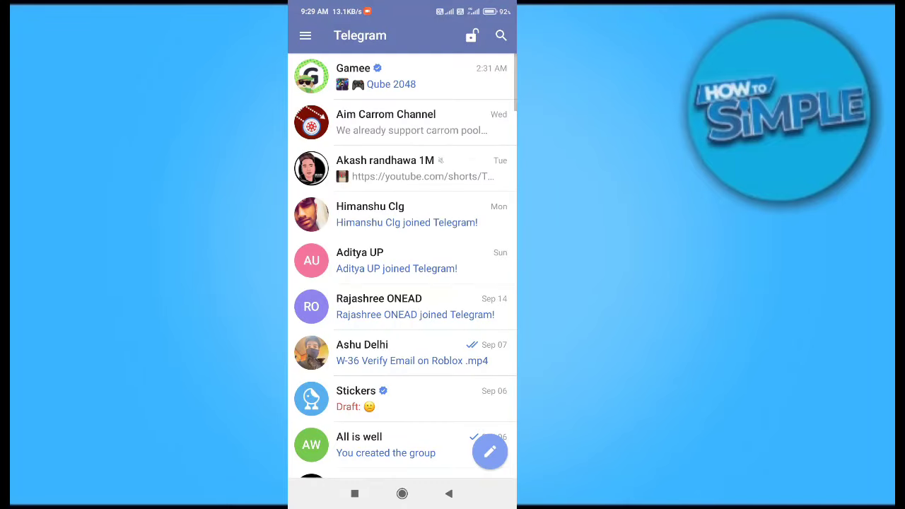
scroll(436, 392, down, 3)
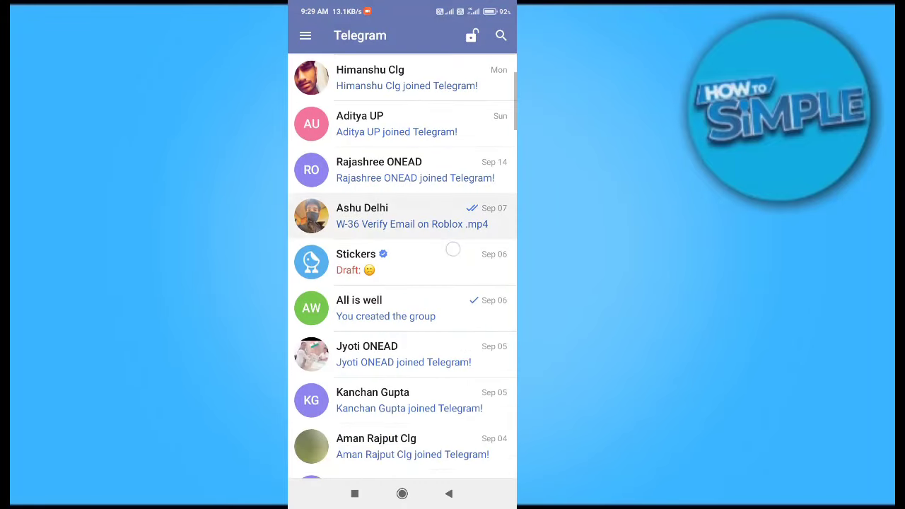
scroll(436, 392, up, 3)
Show the files shared in the Akash randhawa 1M channel's profile.
click(403, 168)
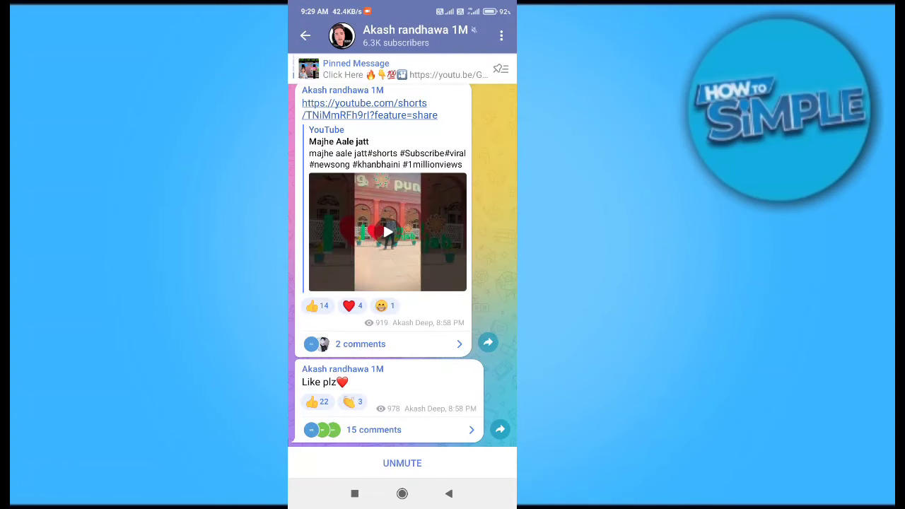
click(415, 35)
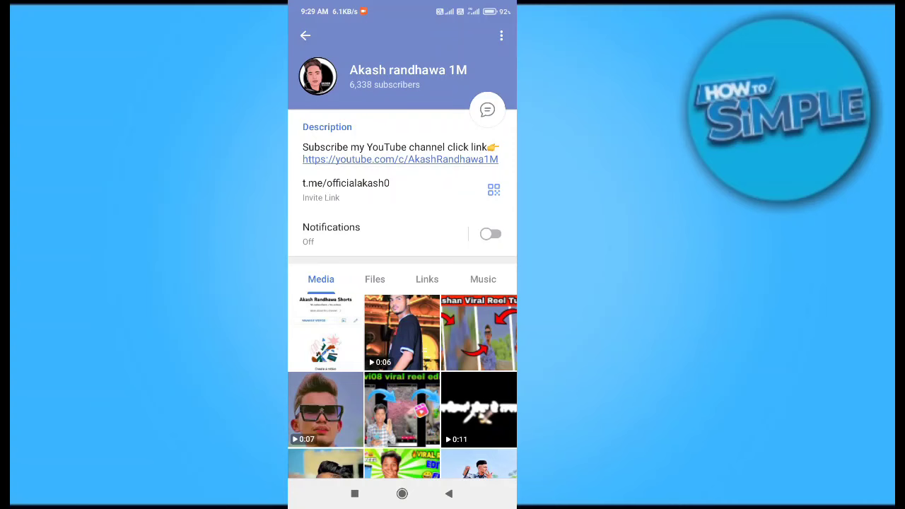
click(375, 279)
scroll(402, 354, down, 6)
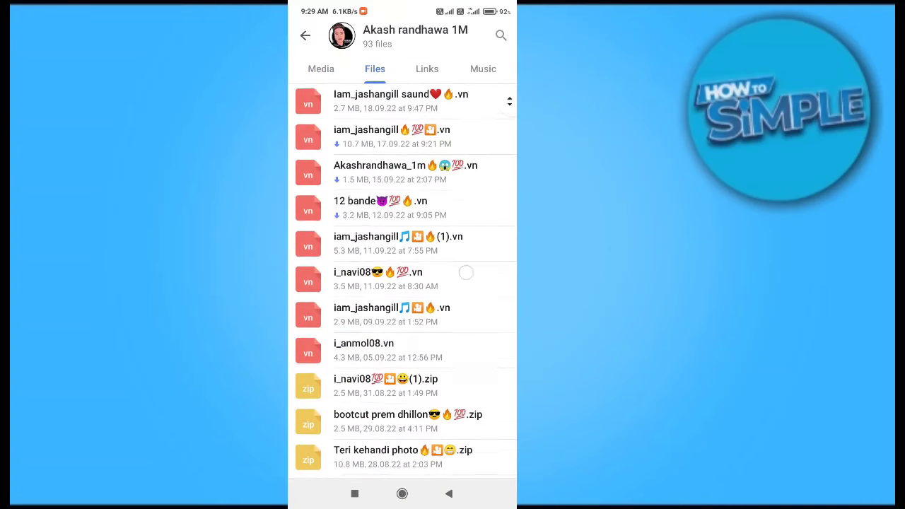
scroll(402, 283, down, 3)
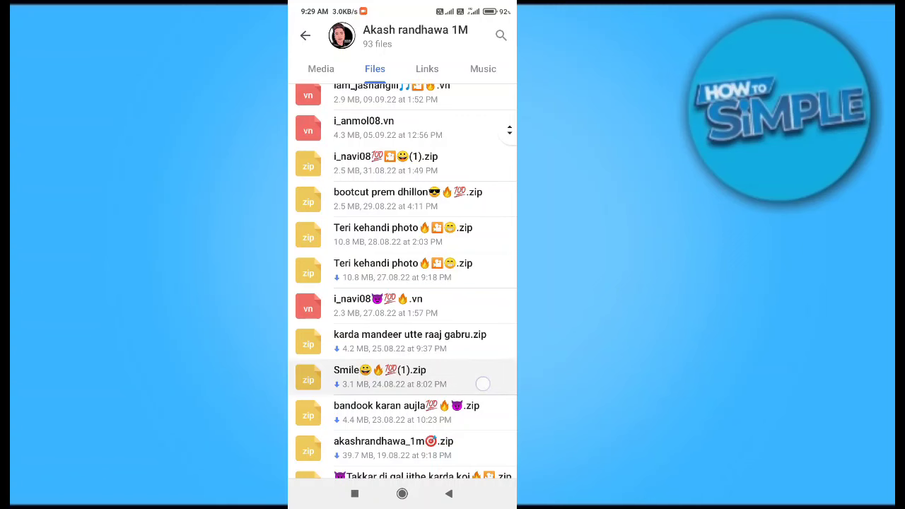
click(402, 377)
scroll(402, 282, up, 1)
click(402, 370)
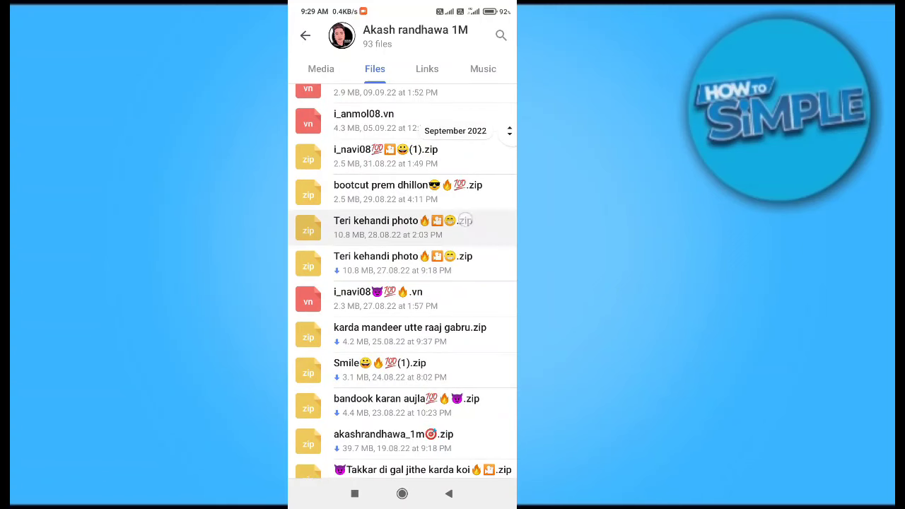
Choose to extract the Teri kehandi photo zip and pick its destination.
drag(354, 226, 396, 220)
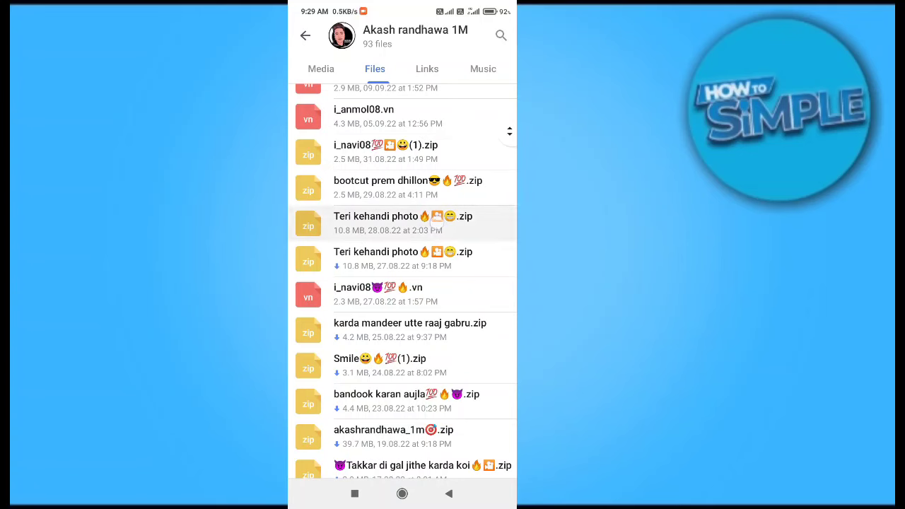
click(502, 214)
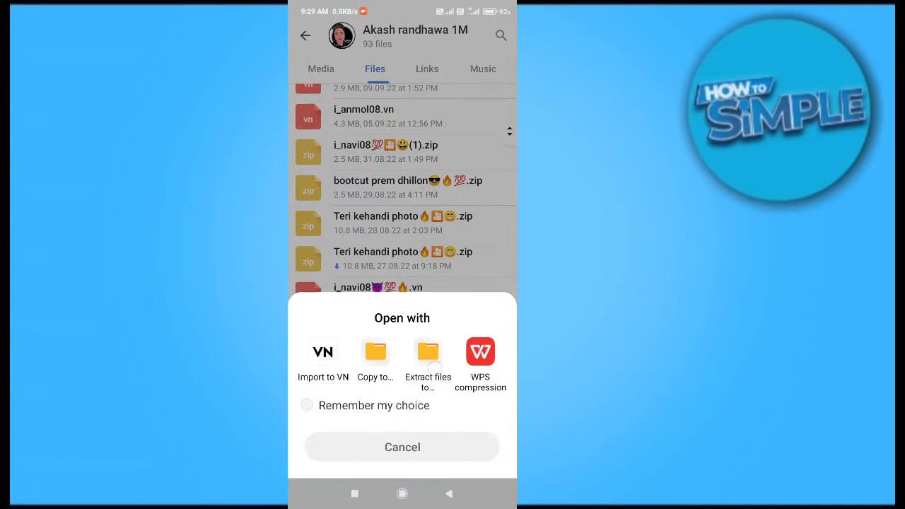
click(428, 353)
click(345, 414)
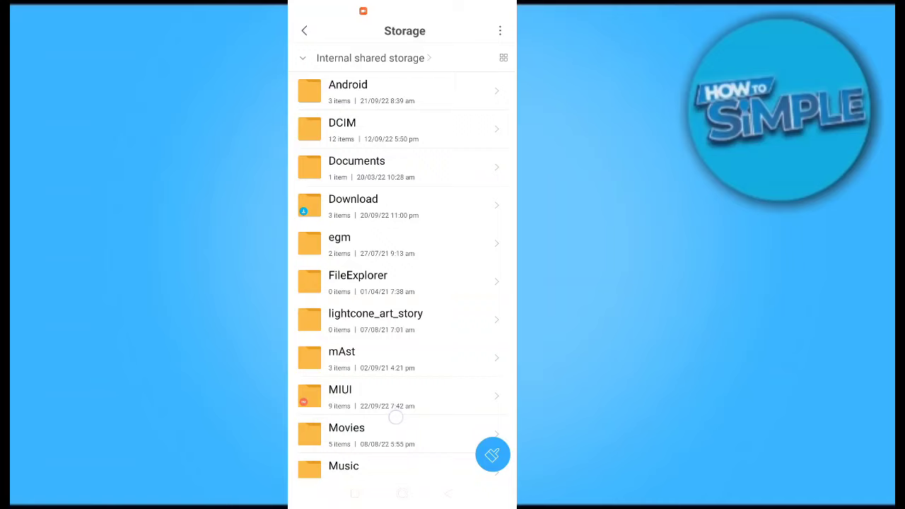
scroll(401, 247, down, 10)
Extract the Teri kehandi photo zip into the Zip folder, confirming the password.
click(431, 310)
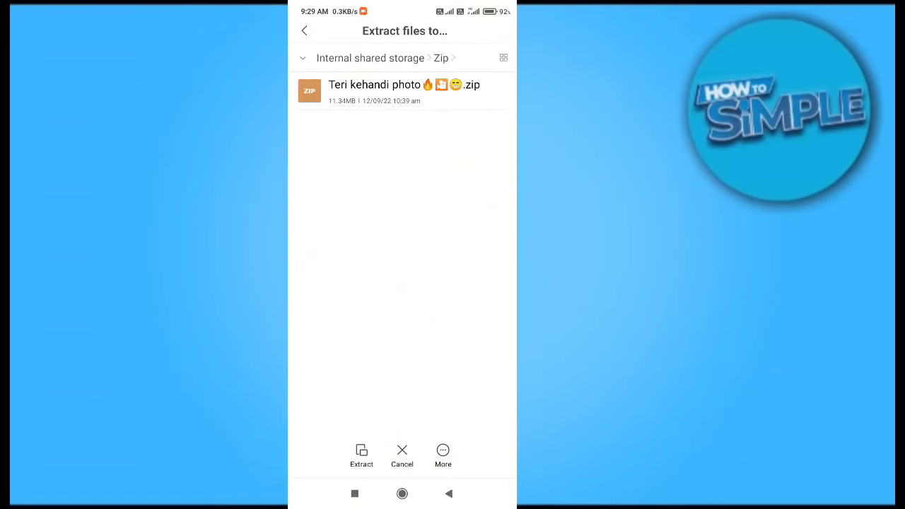
click(361, 455)
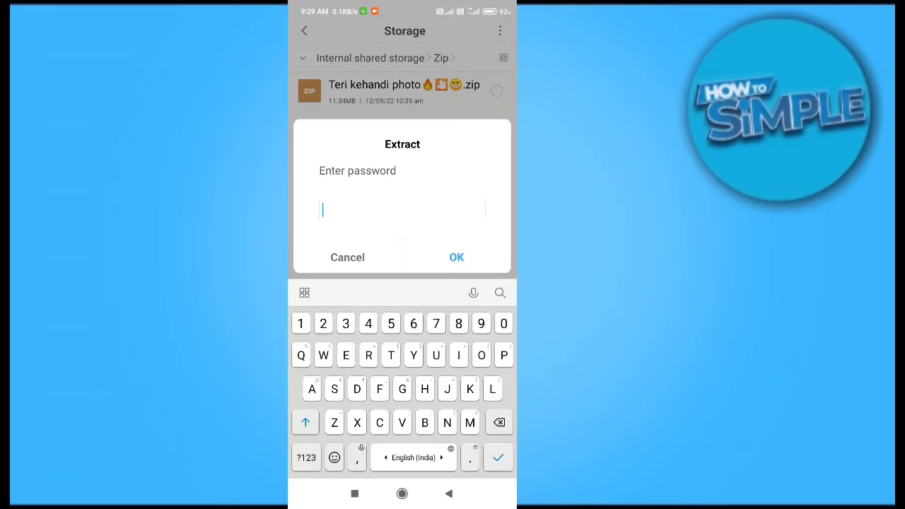
text(12)
click(456, 258)
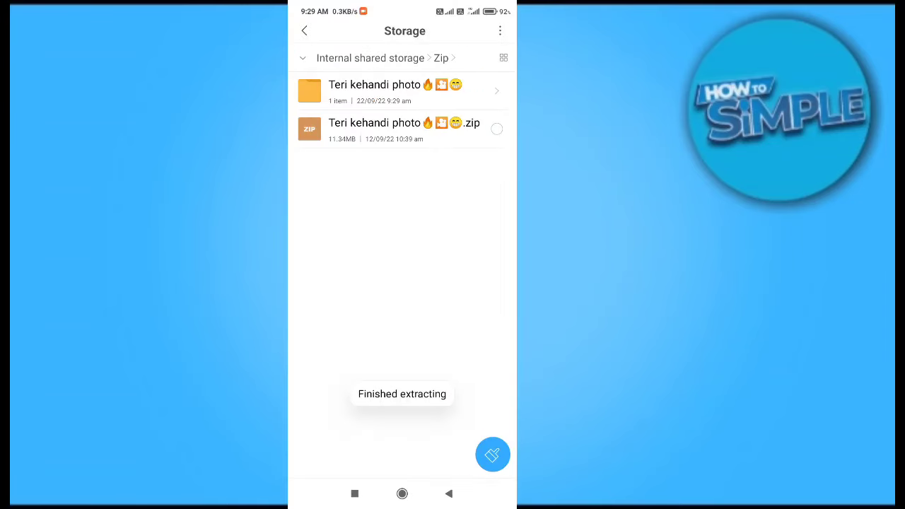
Clear the folder selection and zip options, then return to internal shared storage.
click(448, 92)
click(497, 90)
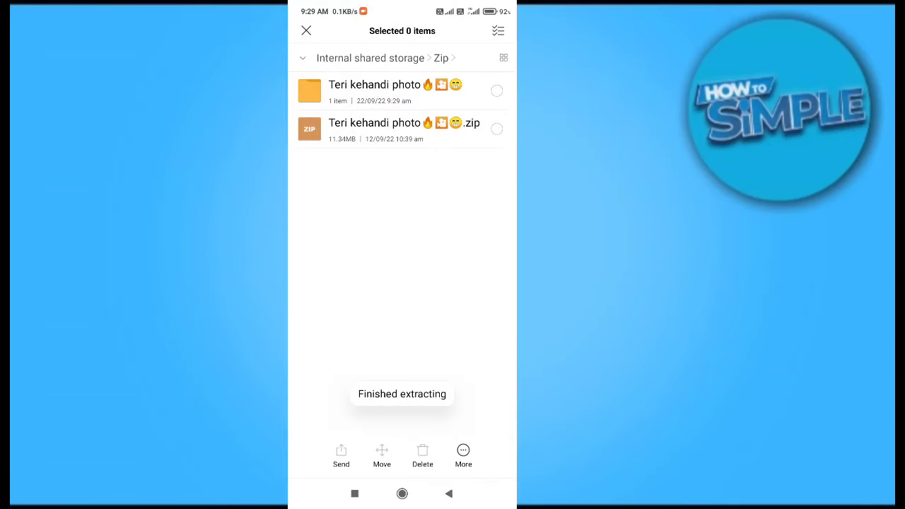
click(448, 493)
click(434, 130)
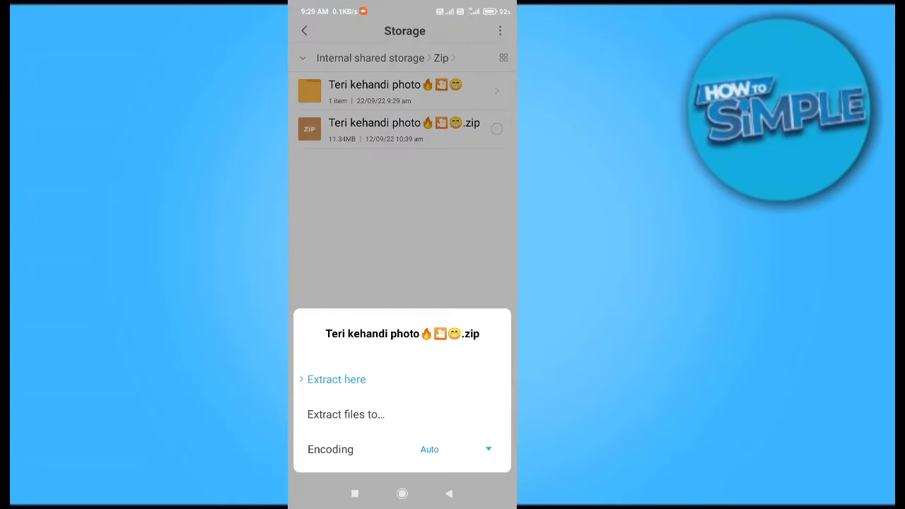
click(448, 494)
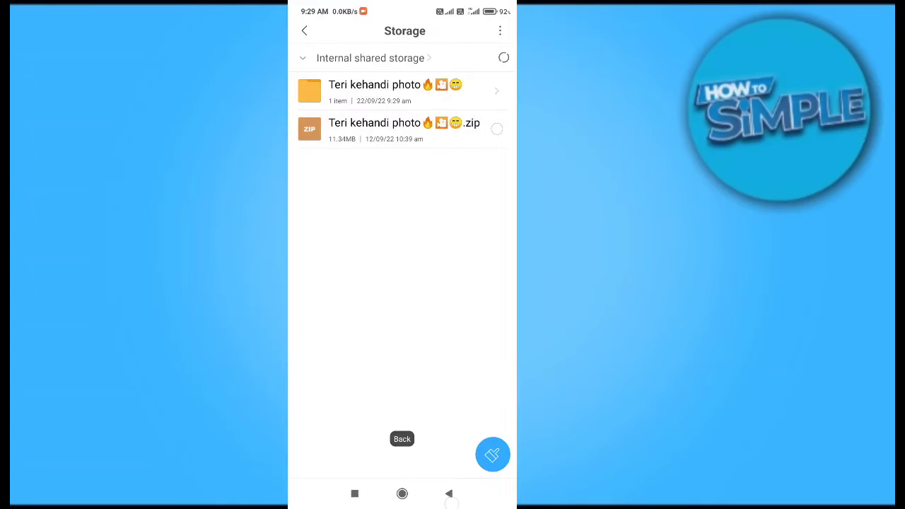